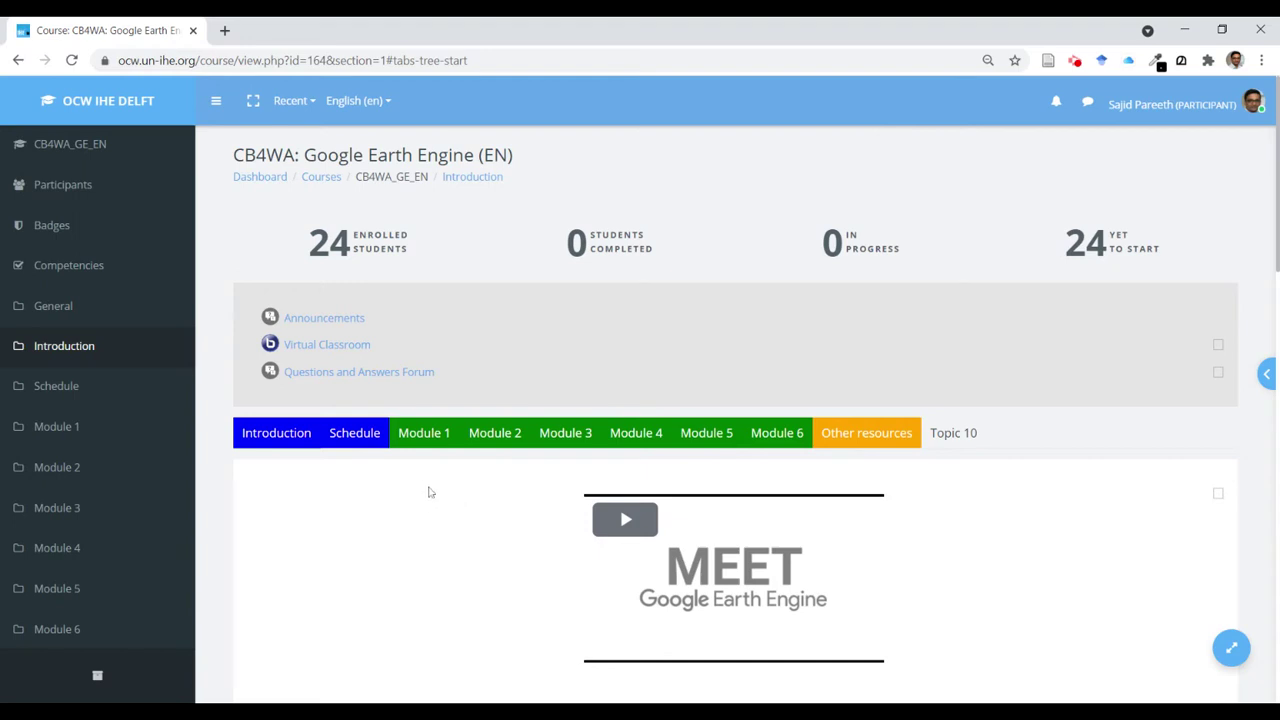
Open the course's Module 1 section and scroll to its Tutorial exercises and repository link.
{"action": "scroll", "coordinate": [432, 492], "scroll_direction": "down", "scroll_amount": 2}
{"action": "scroll", "coordinate": [432, 492], "scroll_direction": "up", "scroll_amount": 1}
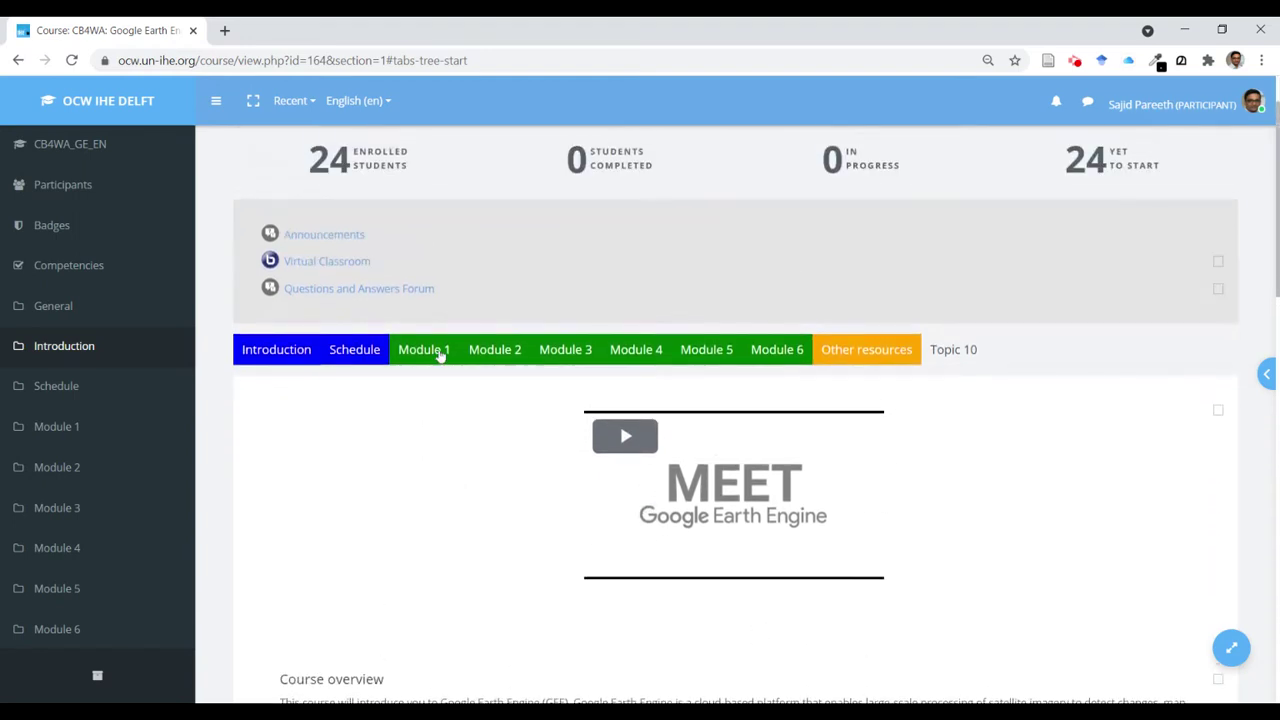
{"action": "left_click", "coordinate": [438, 352]}
{"action": "scroll", "coordinate": [347, 477], "scroll_direction": "down", "scroll_amount": 1}
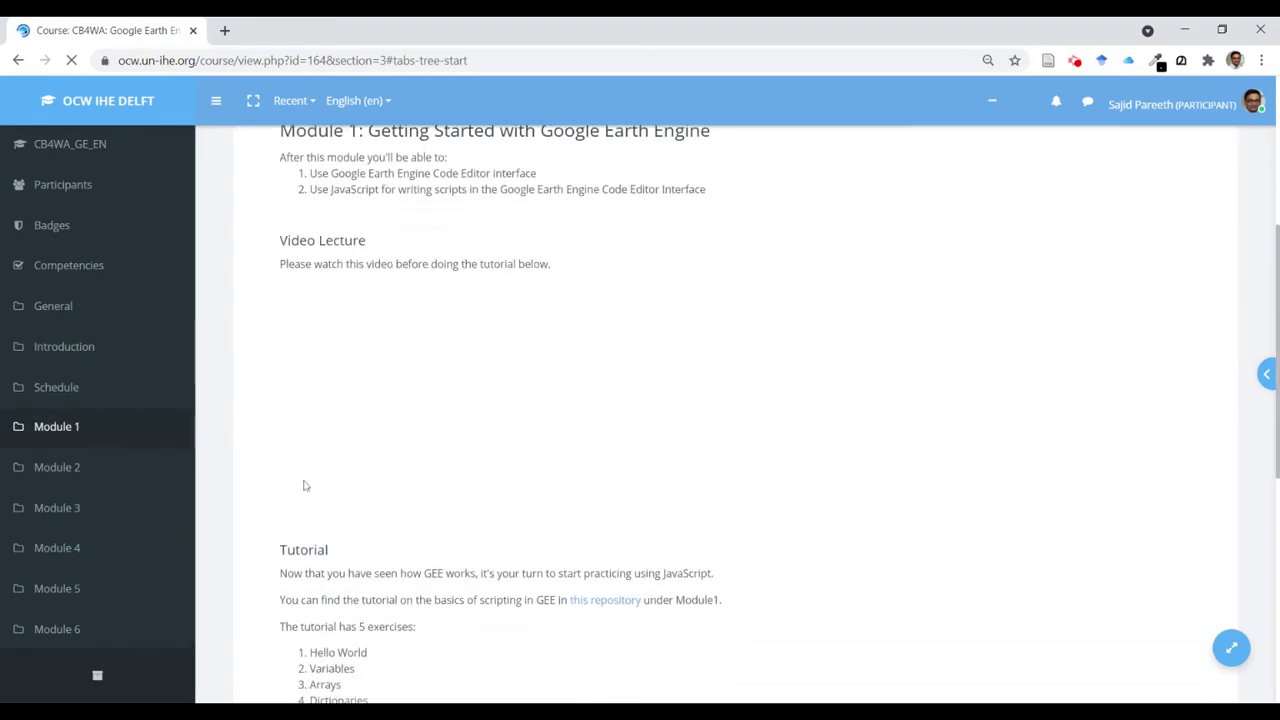
{"action": "scroll", "coordinate": [309, 488], "scroll_direction": "down", "scroll_amount": 1}
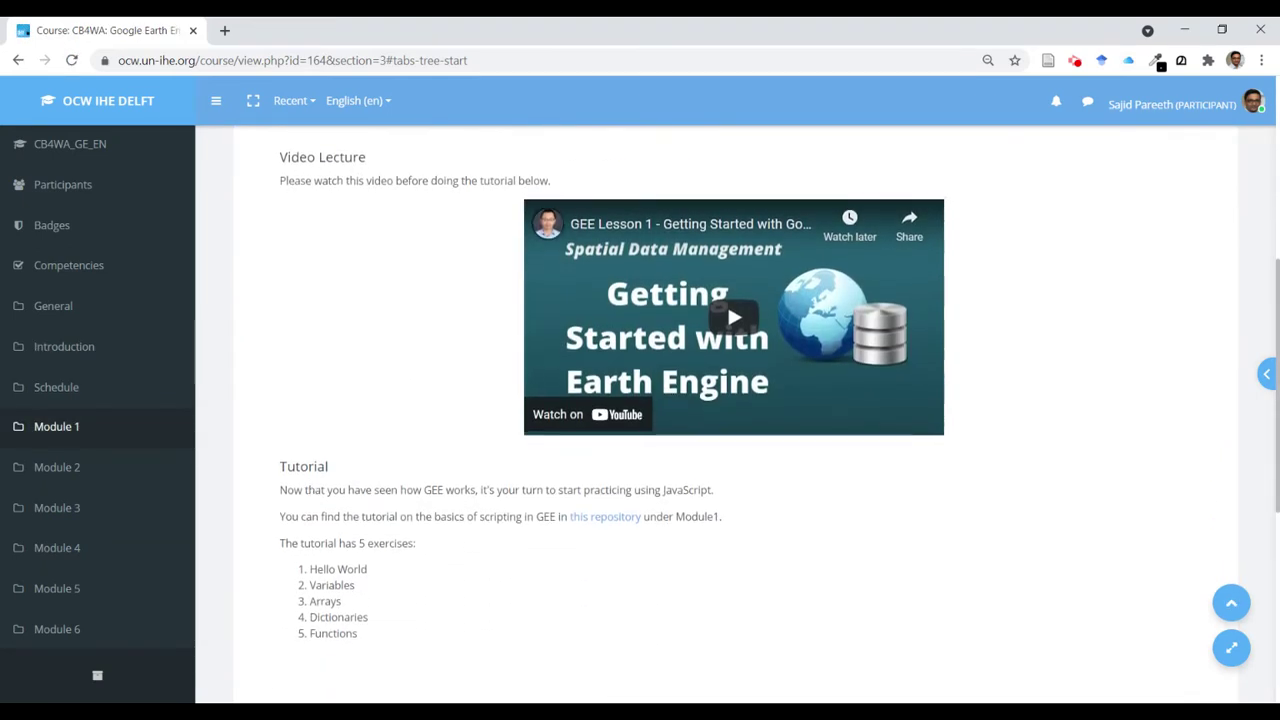
{"action": "scroll", "coordinate": [450, 570], "scroll_direction": "up", "scroll_amount": 1}
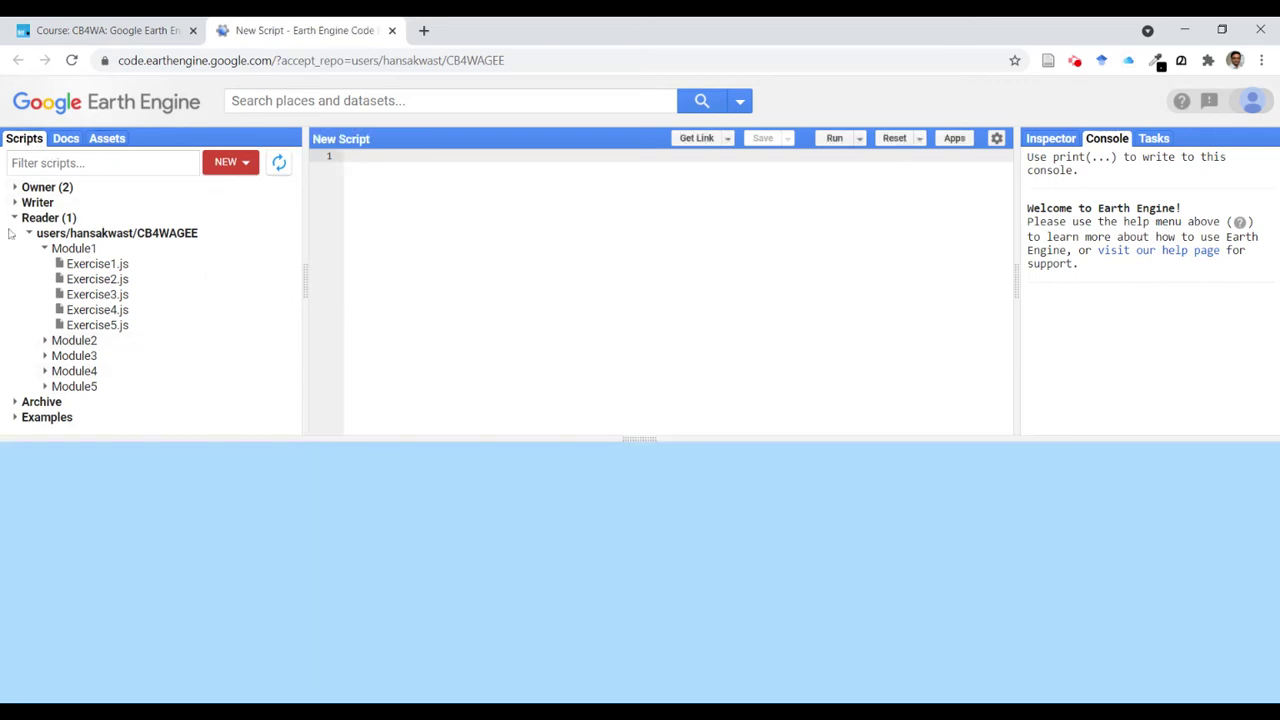
Expand and then collapse the Owner repositories so the shared CB4WAGEE Module1 exercises stand out.
{"action": "left_click", "coordinate": [18, 224]}
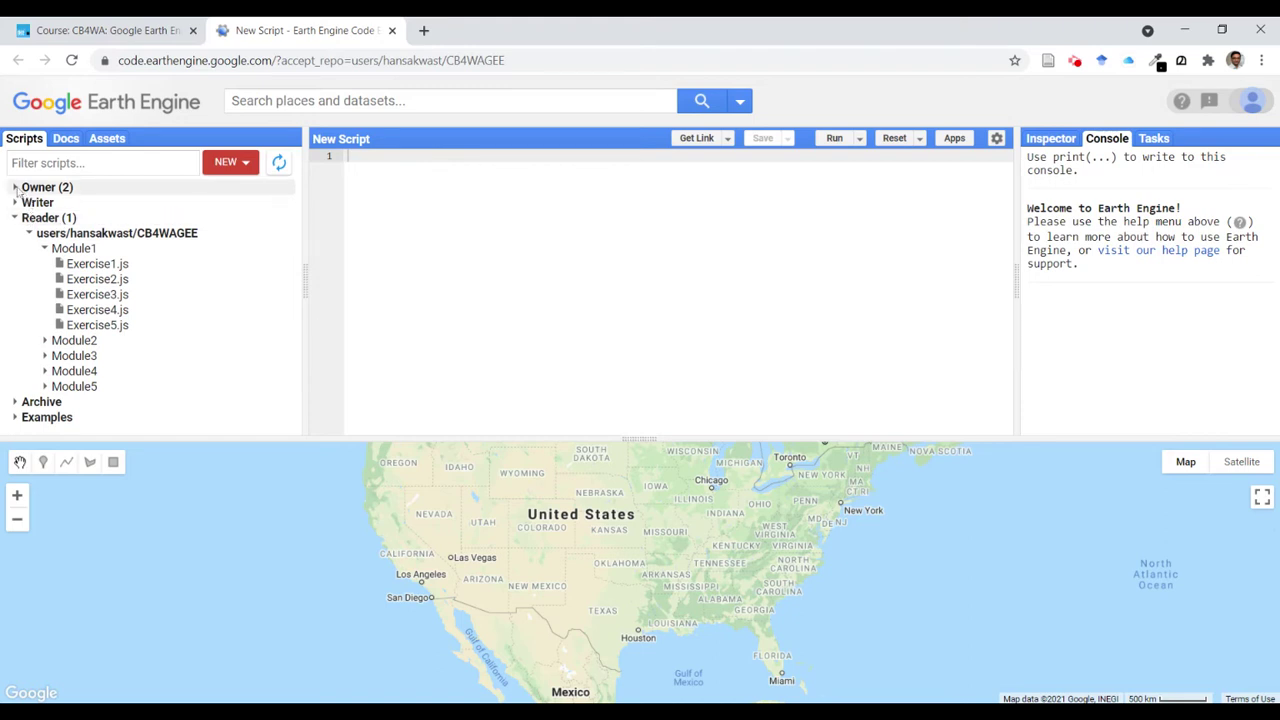
{"action": "left_click", "coordinate": [20, 187]}
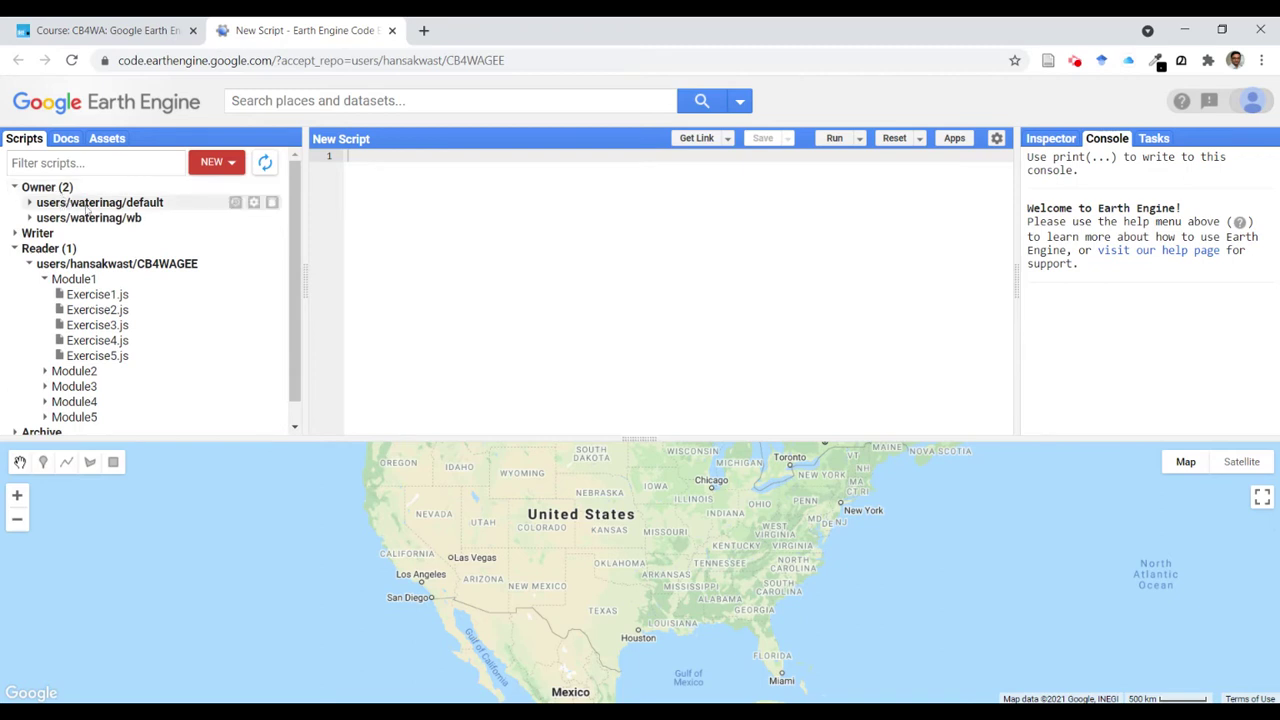
{"action": "mouse_move", "coordinate": [99, 202]}
{"action": "left_click", "coordinate": [15, 187]}
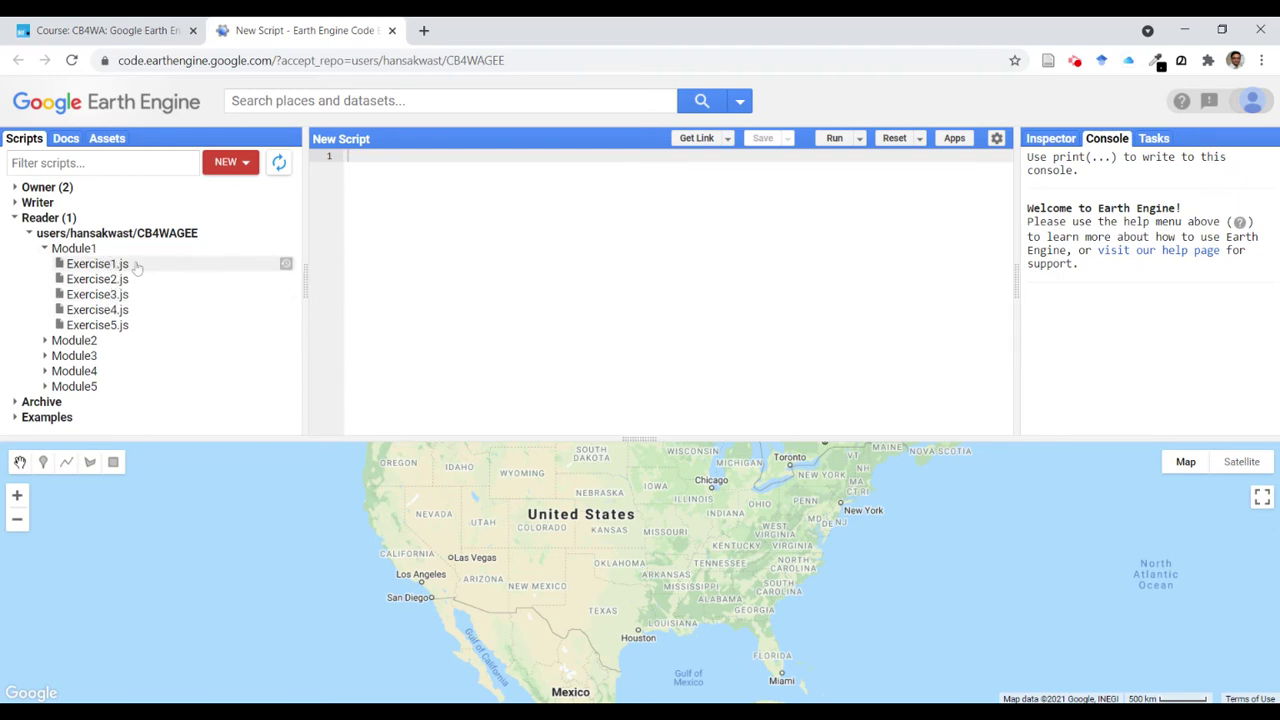
Open Module1's Exercise1.js and run it to print 'Hello world!'.
{"action": "left_click", "coordinate": [124, 268]}
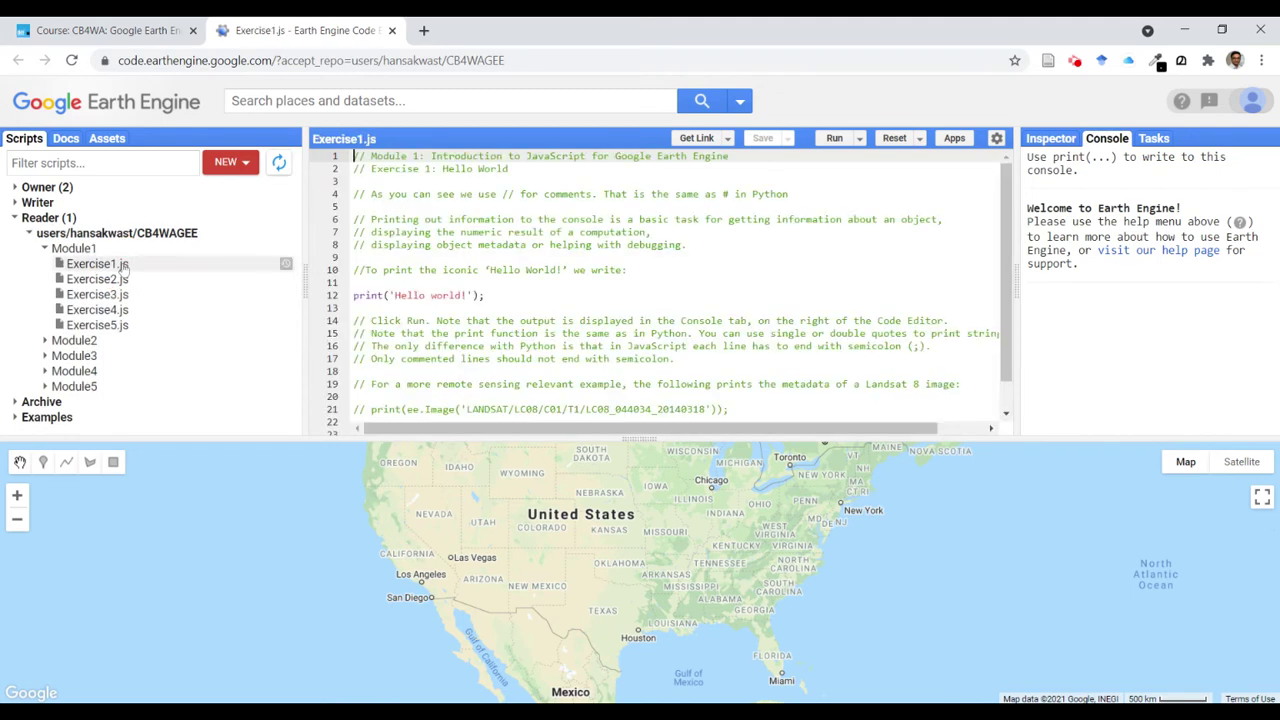
{"action": "scroll", "coordinate": [650, 290], "scroll_direction": "down", "scroll_amount": 1}
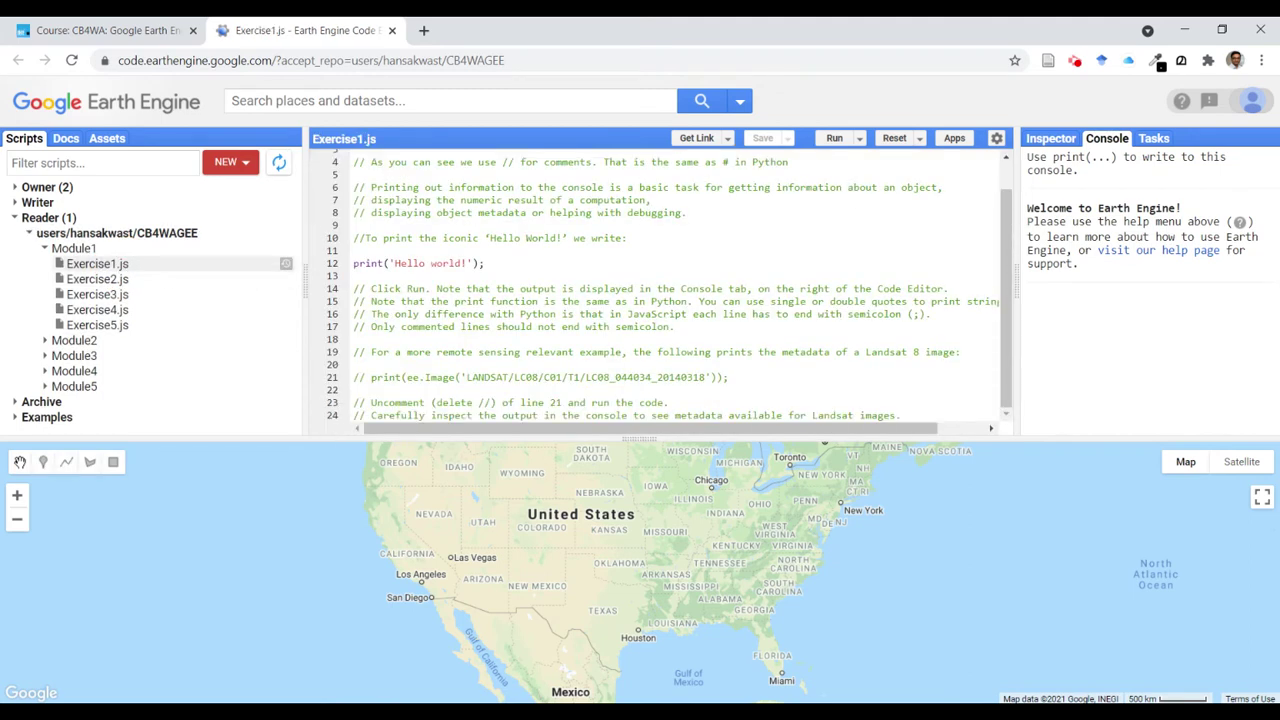
{"action": "scroll", "coordinate": [650, 290], "scroll_direction": "up", "scroll_amount": 1}
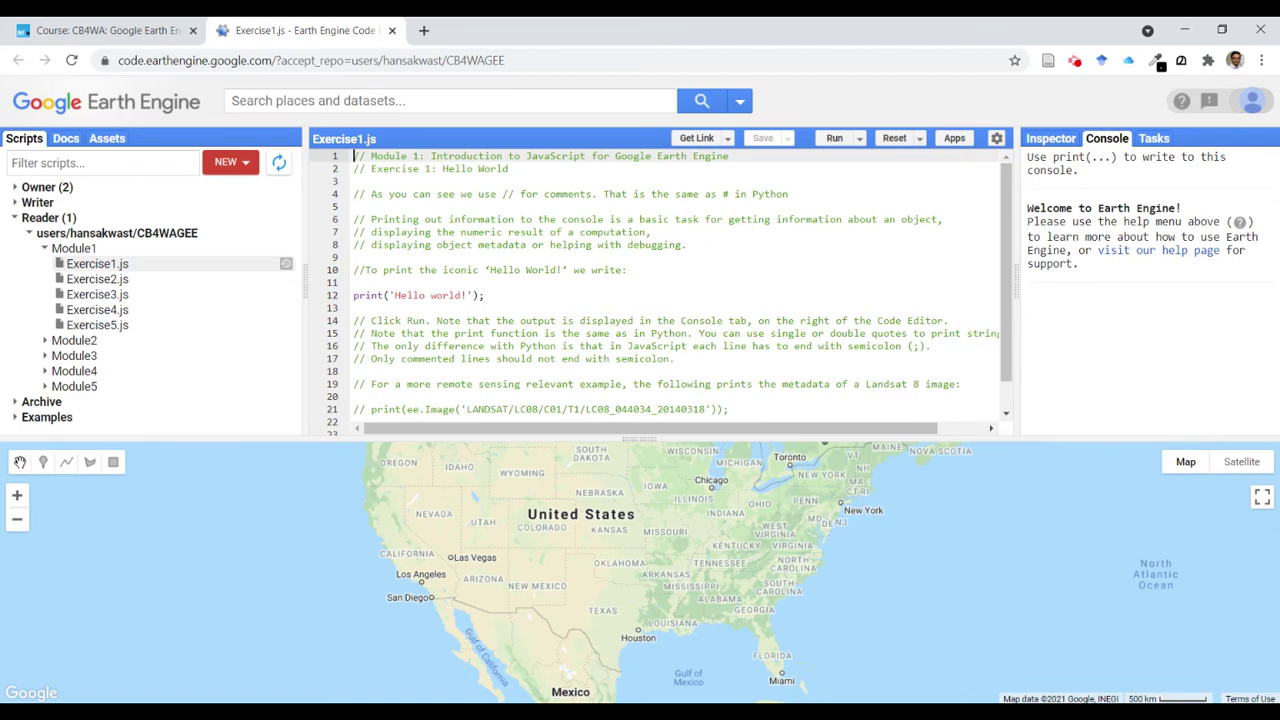
{"action": "left_click", "coordinate": [840, 140]}
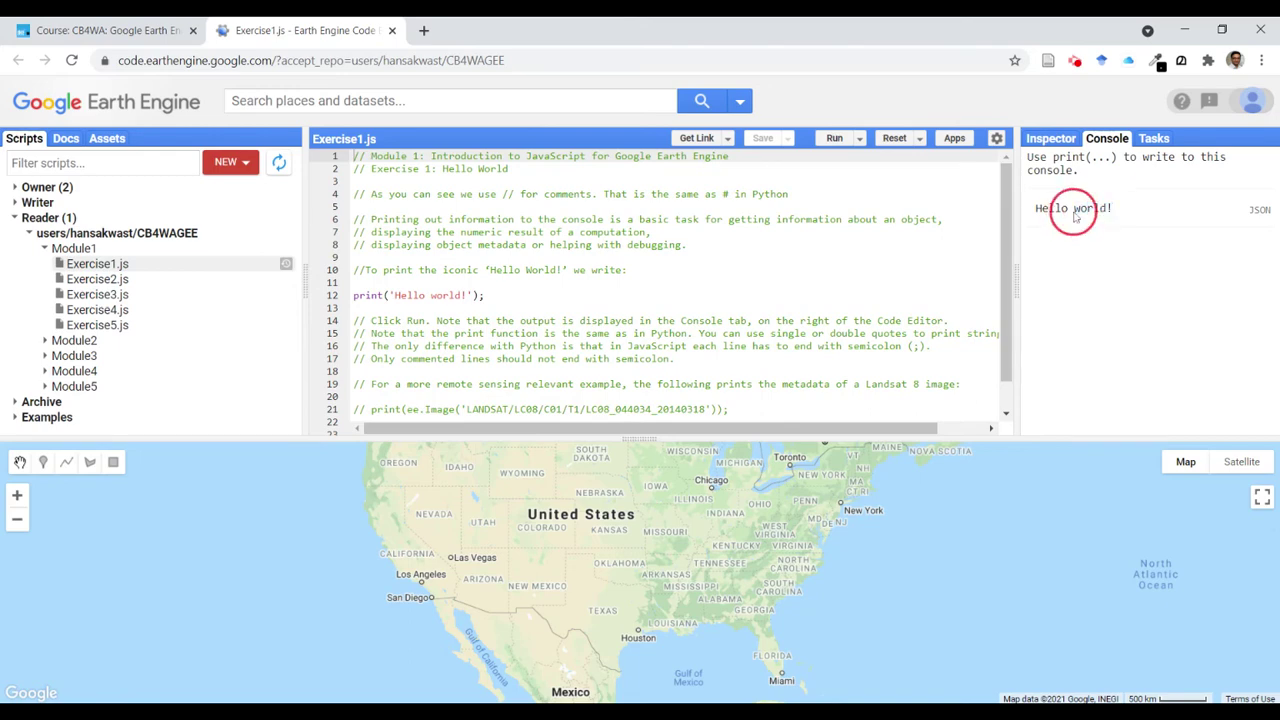
Copy the print('Hello world!') line and place the caret at the end of line 12.
{"action": "left_click", "coordinate": [600, 283]}
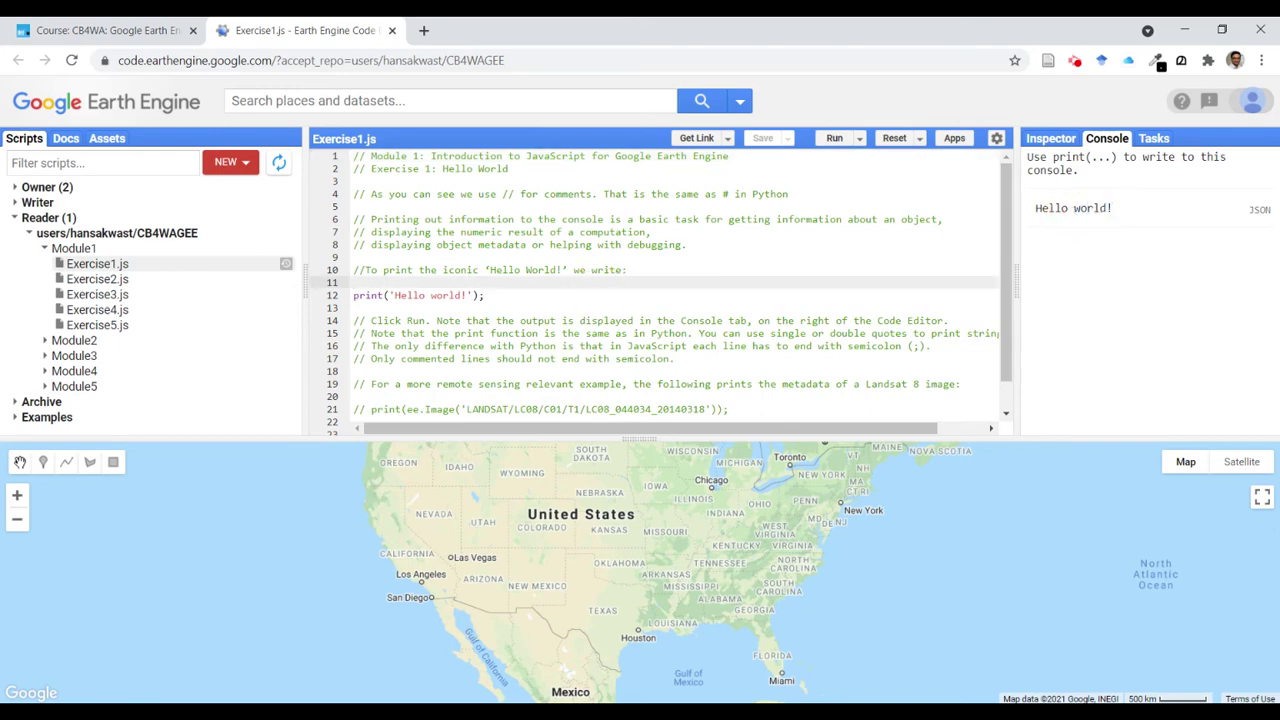
{"action": "left_click_drag", "start_coordinate": [486, 295], "coordinate": [353, 295]}
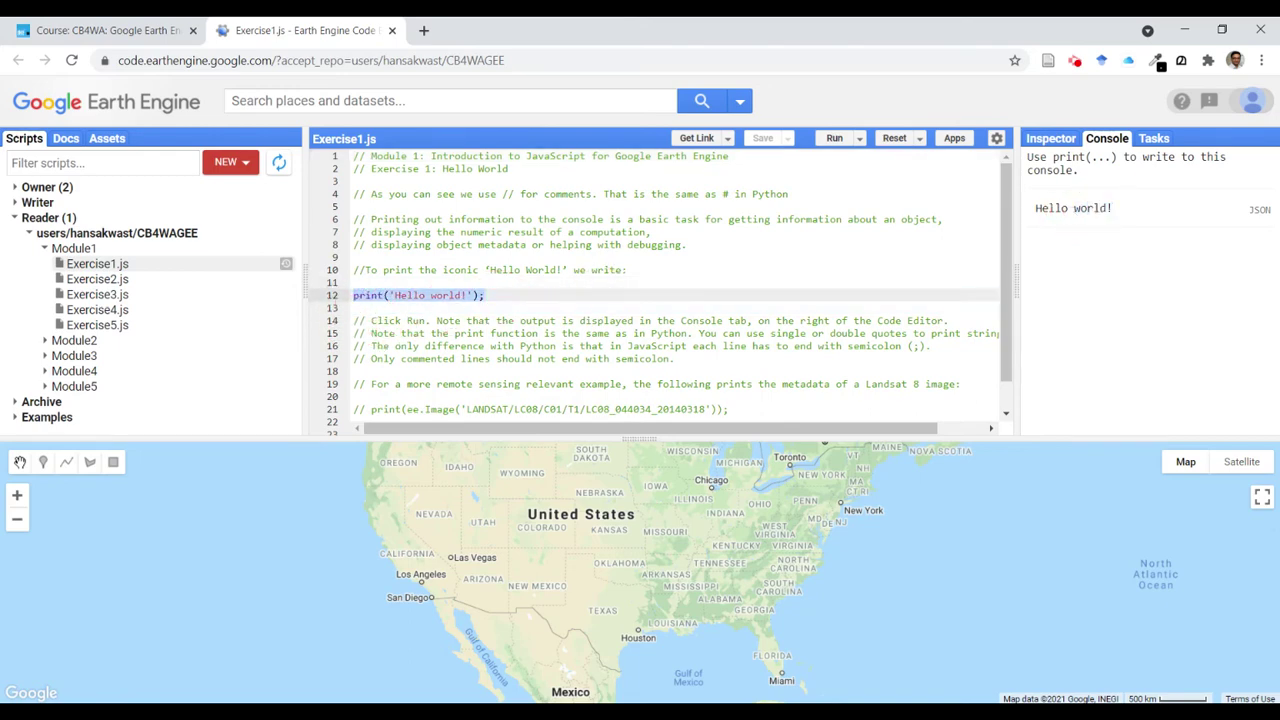
{"action": "key", "text": "ctrl+c"}
{"action": "left_click", "coordinate": [530, 295]}
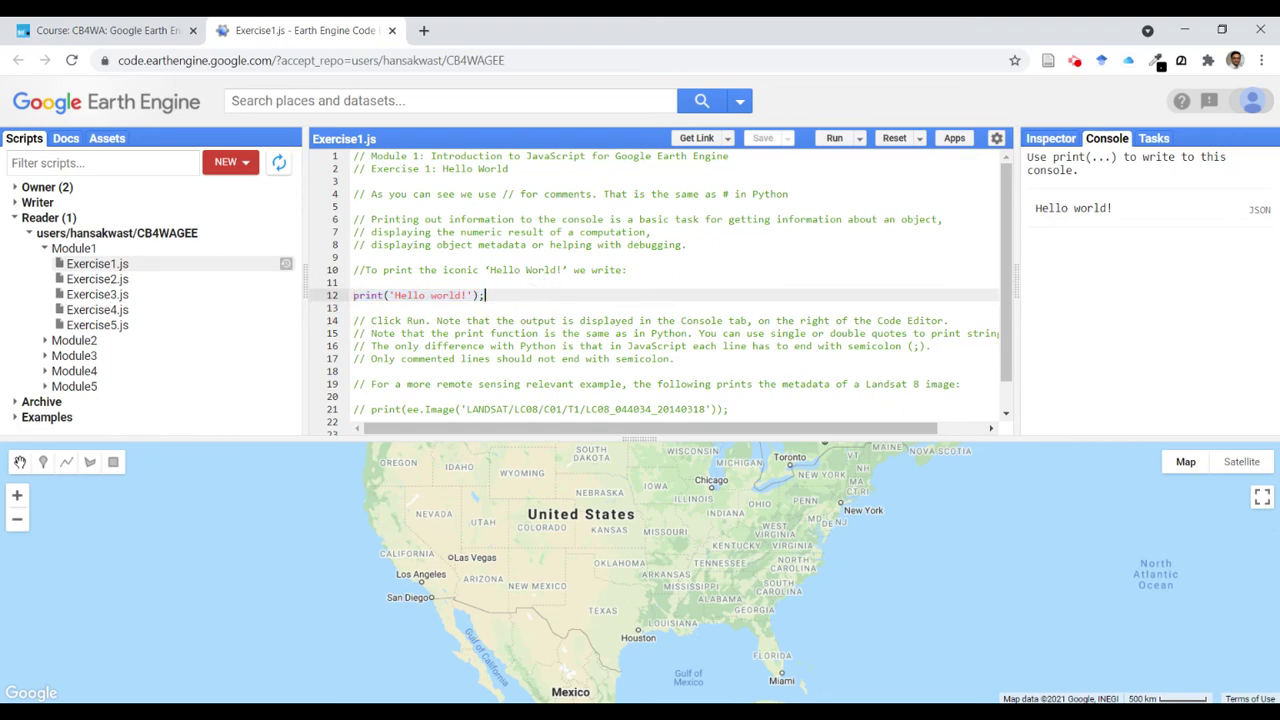
Add a line 13 printing 'My name is XYZ', run the script, and show the Owner repositories.
{"action": "key", "text": "Return"}
{"action": "key", "text": "ctrl+v"}
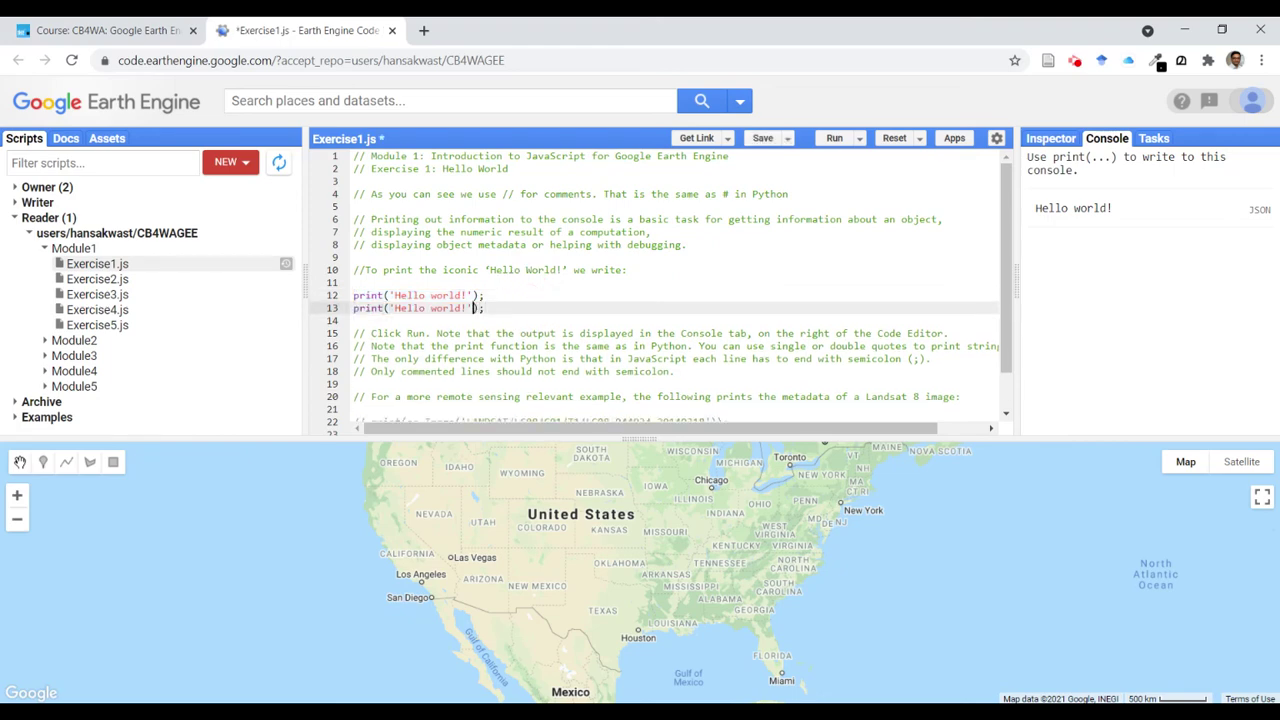
{"action": "key", "text": "BackSpace"}
{"action": "key", "text": "BackSpace"}
{"action": "key", "text": "BackSpace"}
{"action": "key", "text": "BackSpace"}
{"action": "key", "text": "BackSpace"}
{"action": "key", "text": "BackSpace"}
{"action": "key", "text": "BackSpace"}
{"action": "key", "text": "BackSpace"}
{"action": "key", "text": "BackSpace"}
{"action": "type", "text": "My n"}
{"action": "type", "text": "ame is X"}
{"action": "type", "text": "YZ"}
{"action": "left_click", "coordinate": [834, 139]}
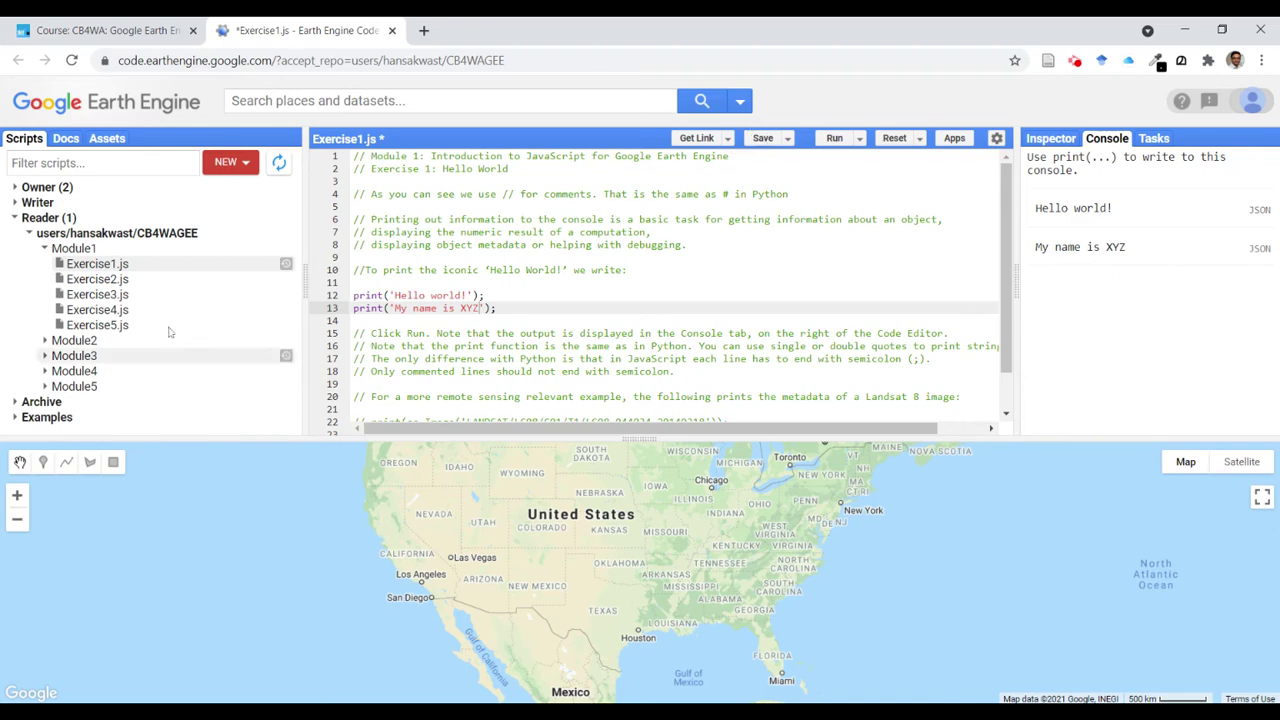
{"action": "left_click", "coordinate": [16, 188]}
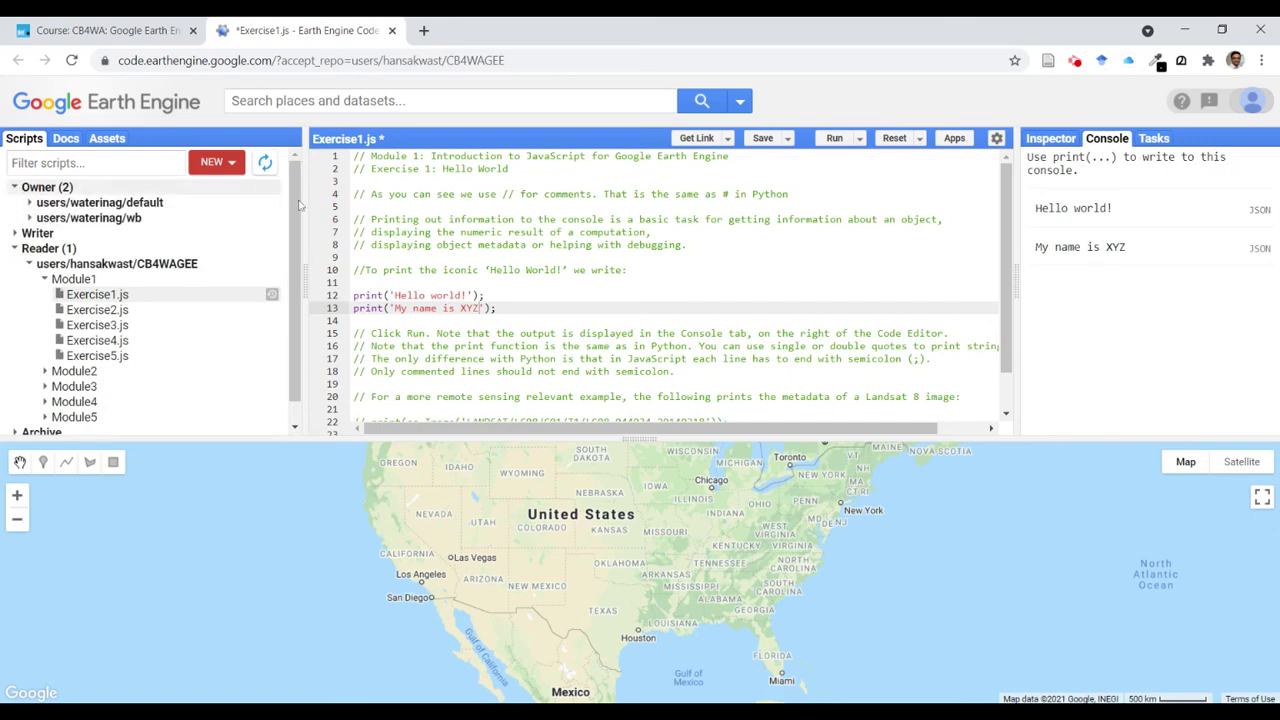
Save the edited script, accepting a copy because the course repository is read-only.
{"action": "left_click", "coordinate": [665, 219]}
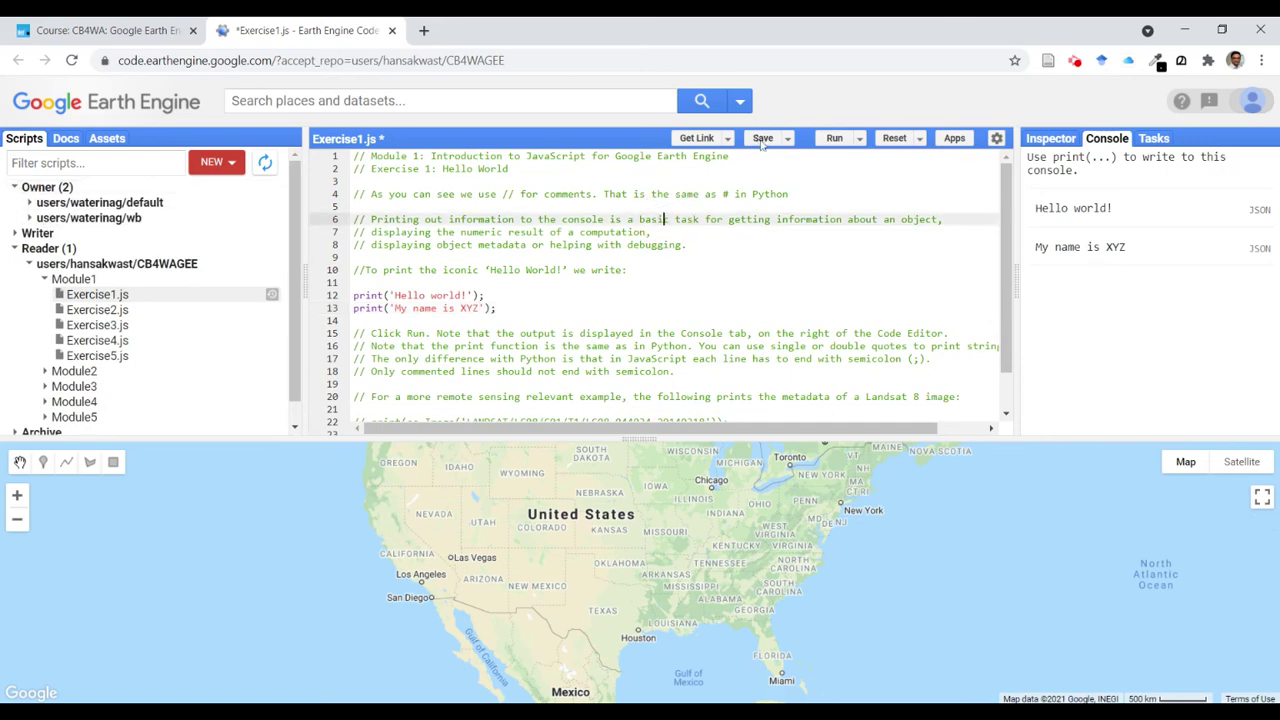
{"action": "left_click", "coordinate": [740, 194]}
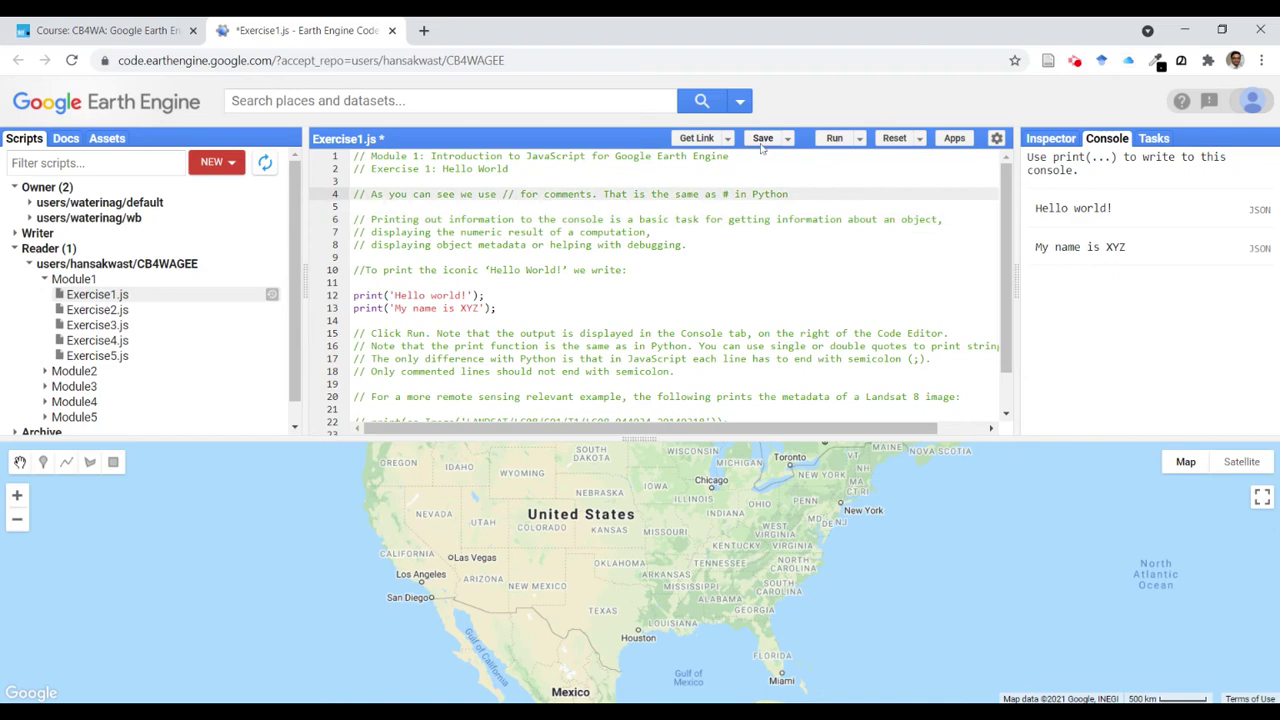
{"action": "key", "text": "Up"}
{"action": "left_click", "coordinate": [571, 219]}
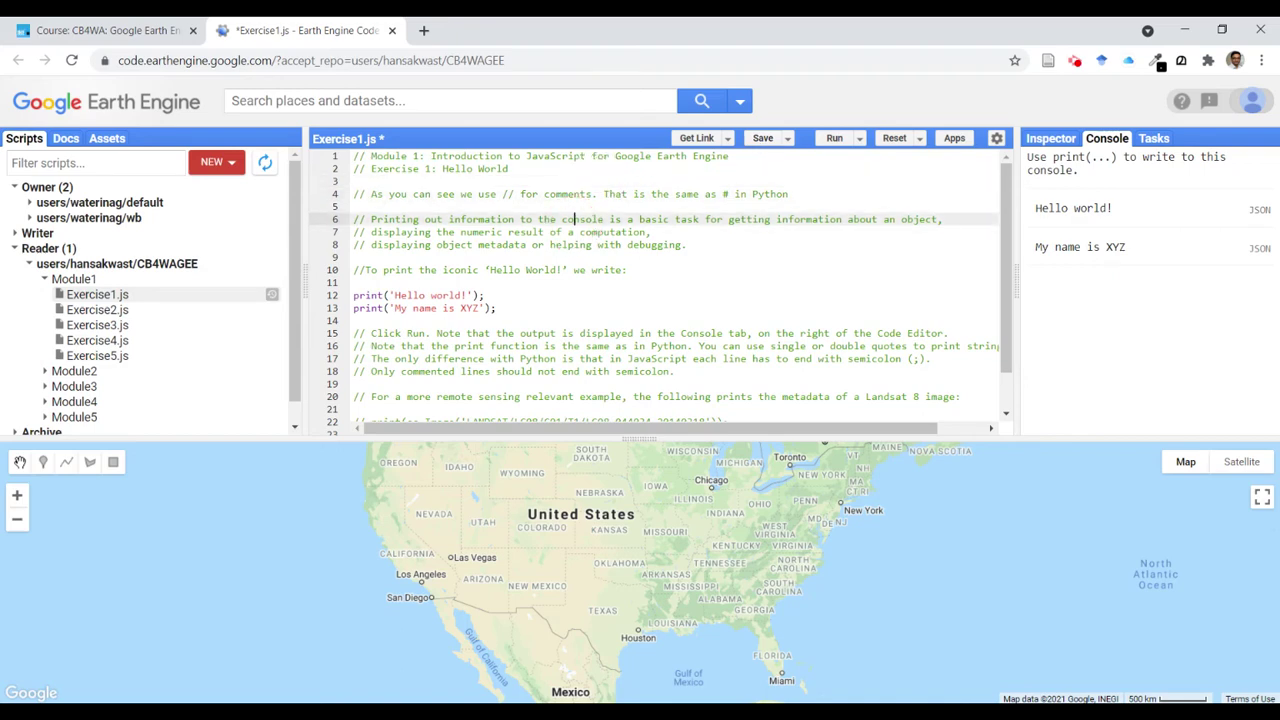
{"action": "left_click", "coordinate": [762, 138]}
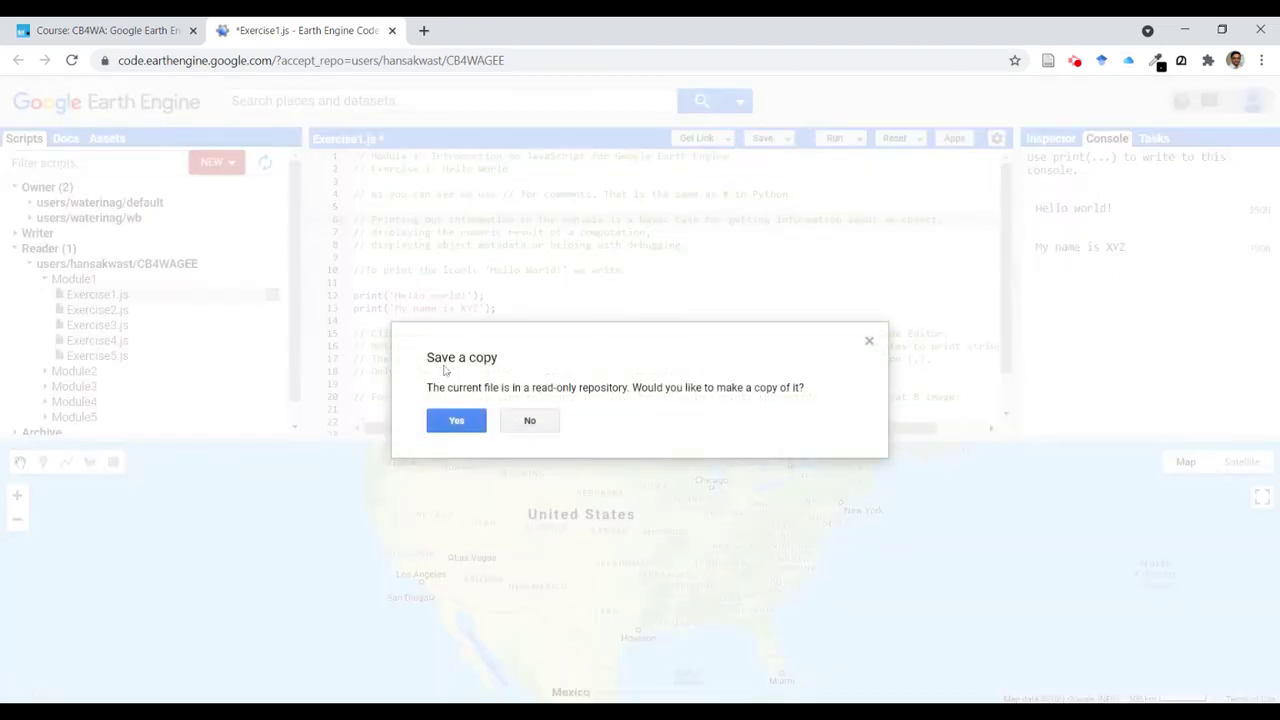
{"action": "left_click_drag", "start_coordinate": [428, 387], "coordinate": [804, 387]}
{"action": "left_click", "coordinate": [712, 400]}
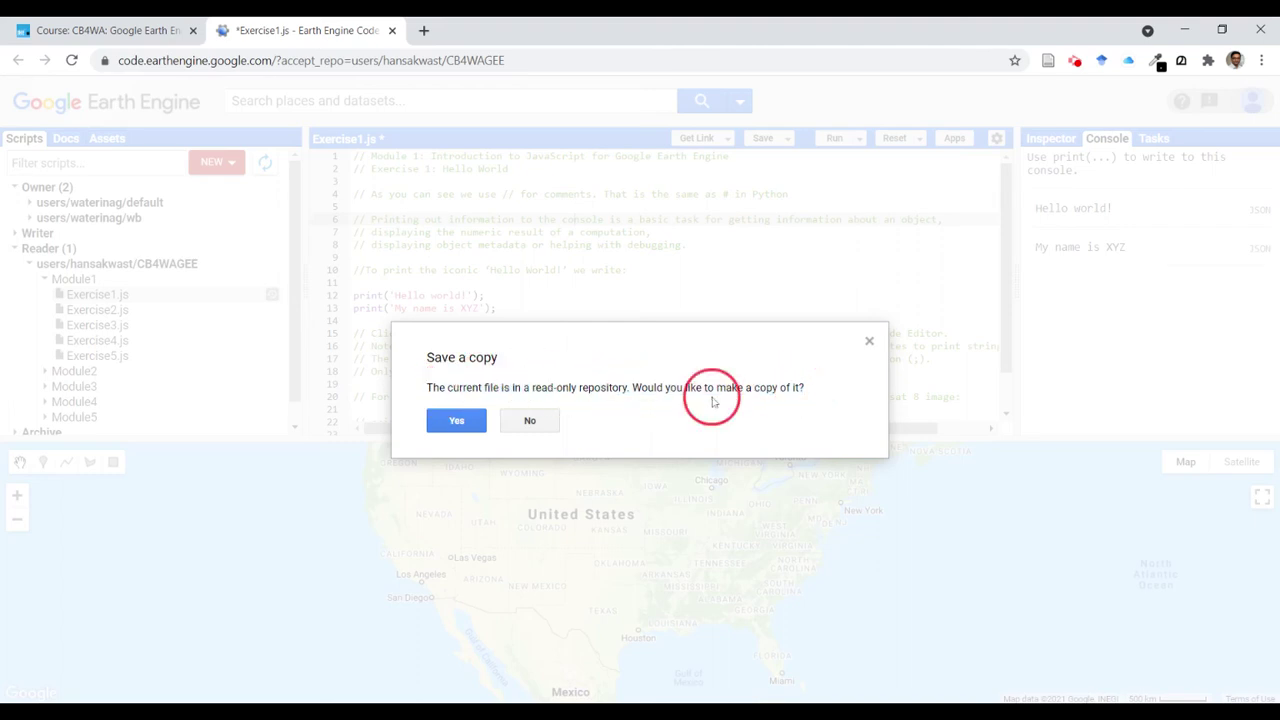
{"action": "left_click", "coordinate": [478, 421]}
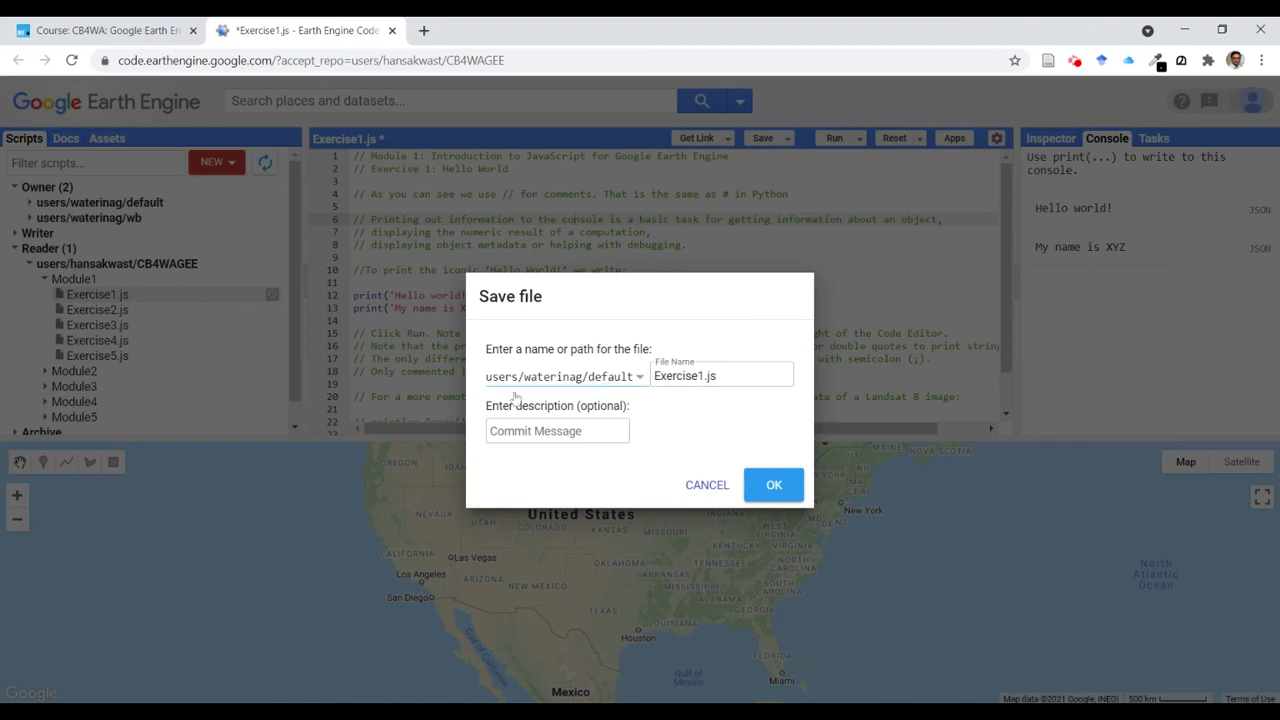
Prefix the file name with 'Module1' and save it as Module1Exercise1.js.
{"action": "key", "text": "Tab"}
{"action": "left_click", "coordinate": [704, 376]}
{"action": "type", "text": "Module"}
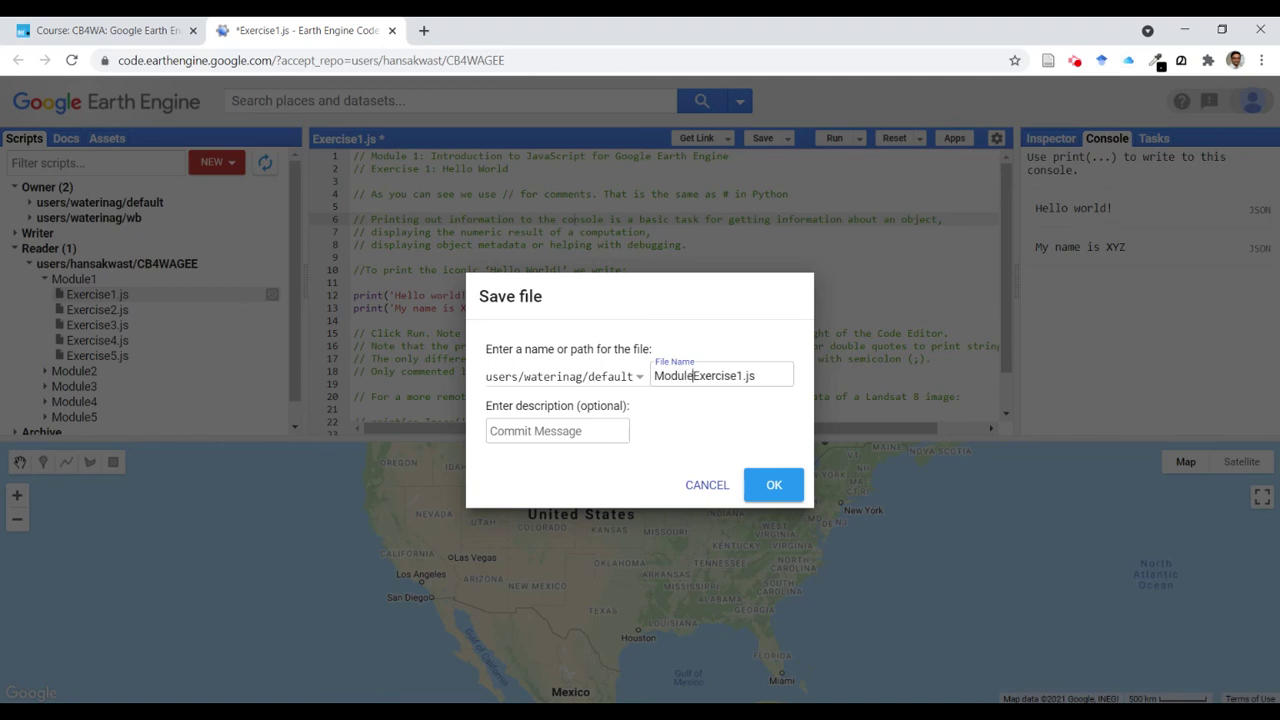
{"action": "type", "text": "1"}
{"action": "left_click", "coordinate": [786, 482]}
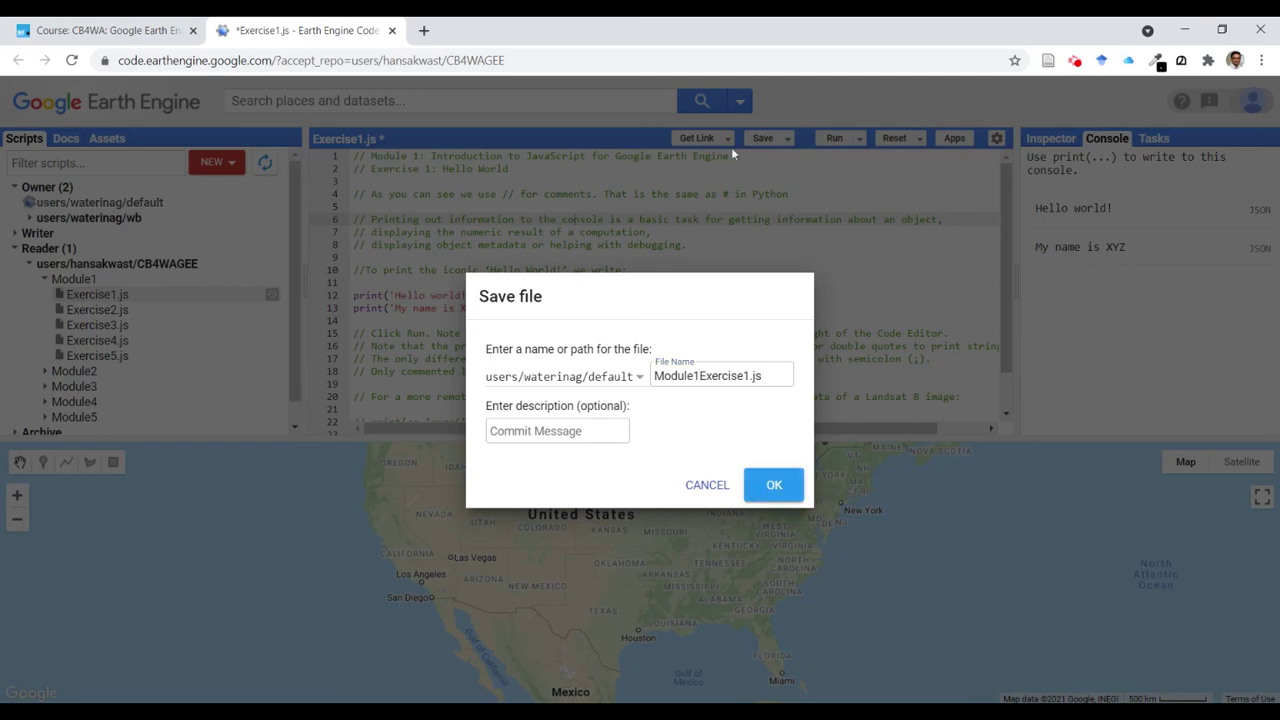
{"action": "key", "text": "Return"}
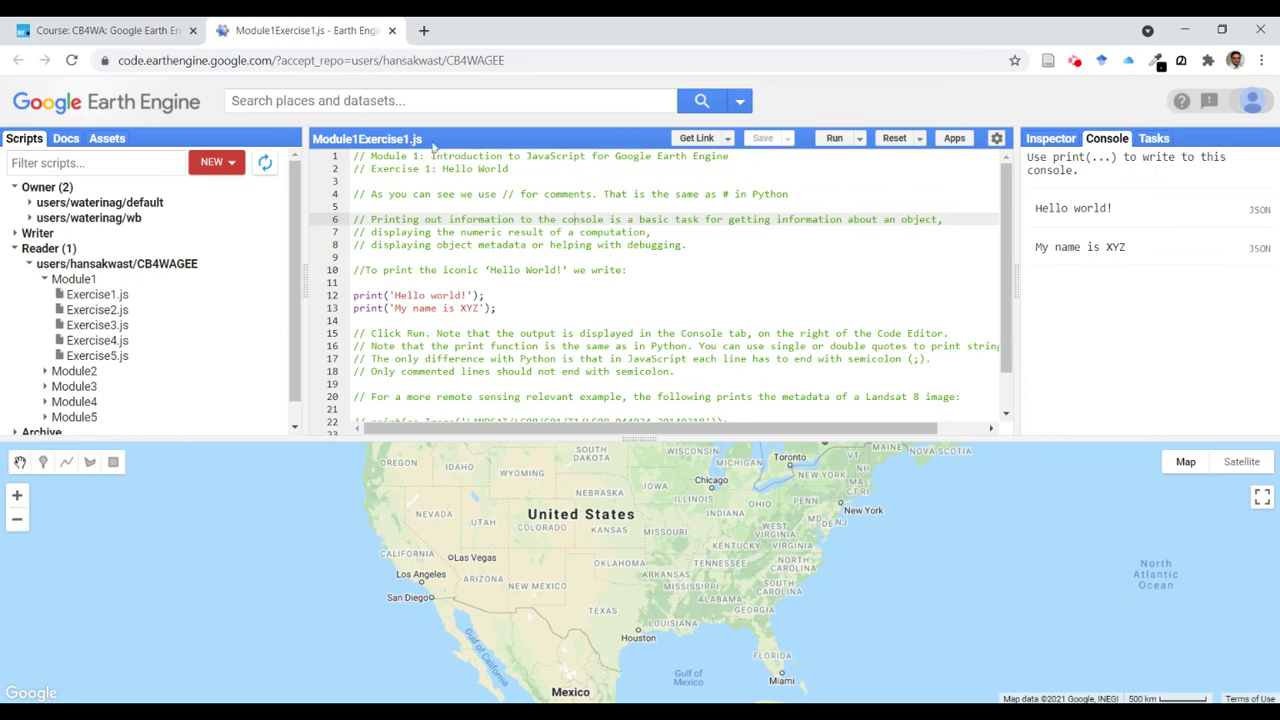
Expand the default repository to reveal Module1Exercise1.js, then return the caret to line 13.
{"action": "left_click", "coordinate": [29, 202]}
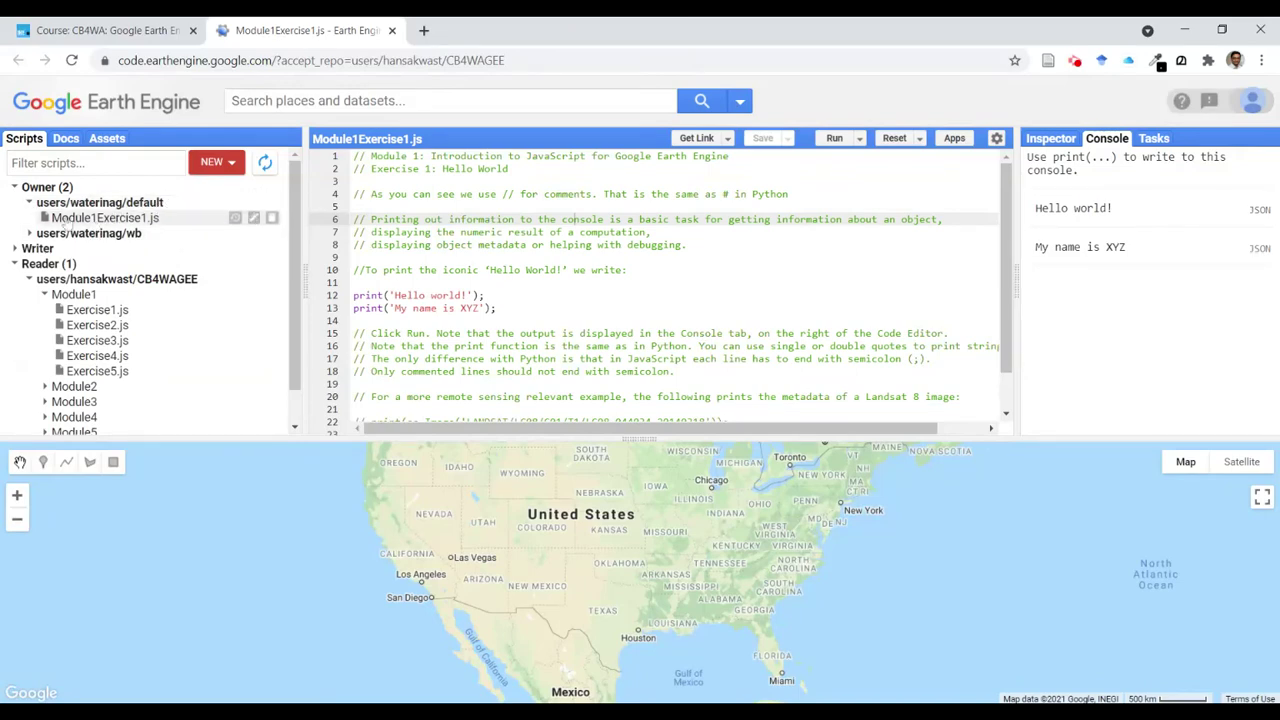
{"action": "mouse_move", "coordinate": [105, 218]}
{"action": "left_click", "coordinate": [616, 219]}
{"action": "key", "text": "Down"}
{"action": "key", "text": "Down"}
{"action": "key", "text": "Down"}
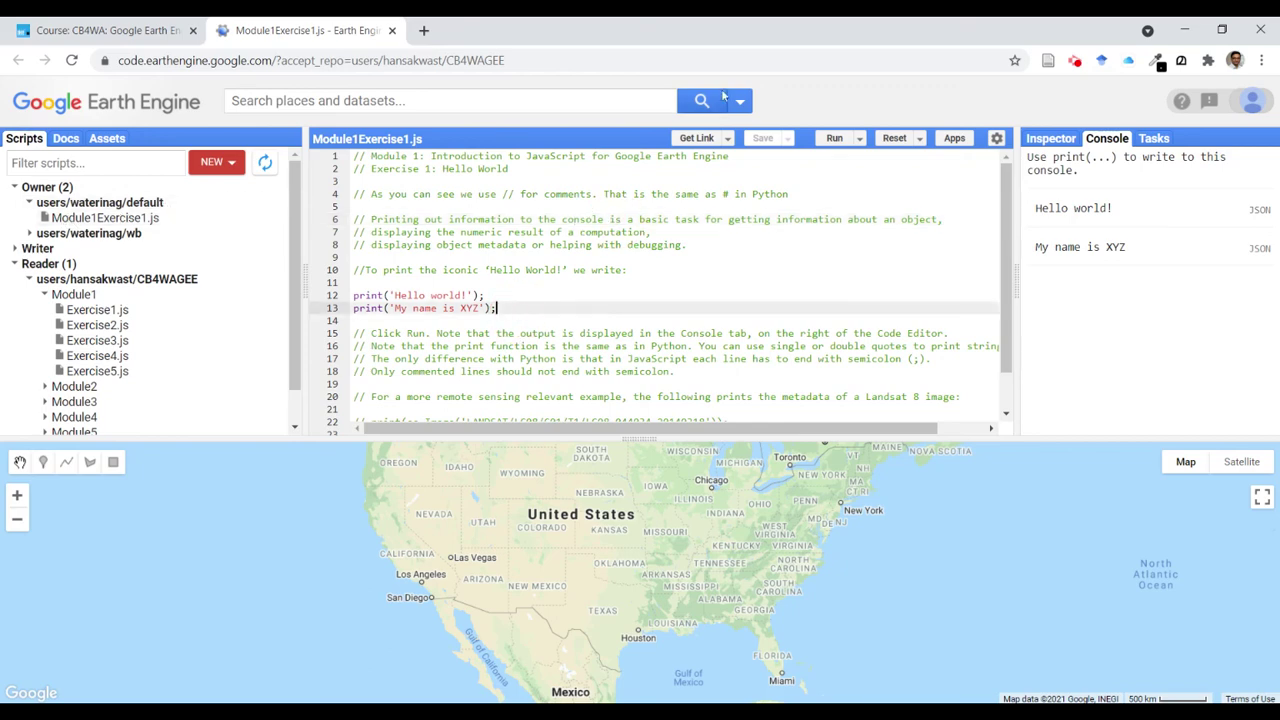